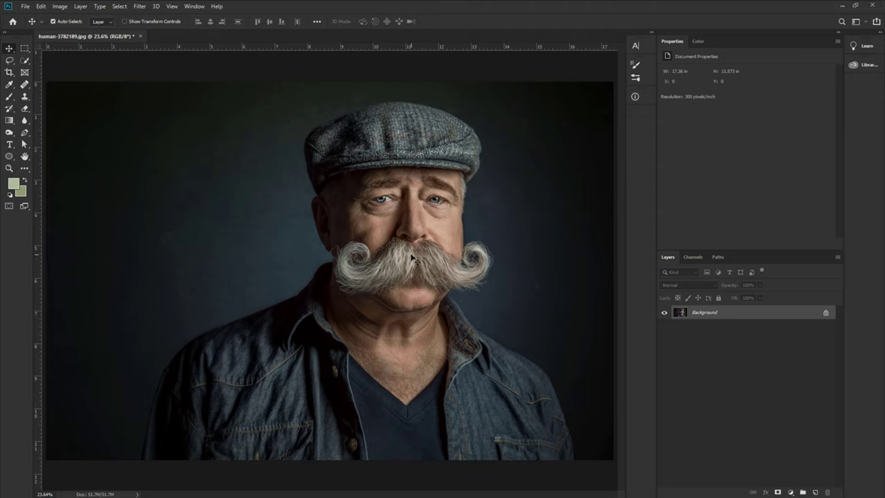
Step: Duplicate the Background layer and apply Shadows/Highlights to the copy: Amount 35, Tone 35, Radius 131
{"action": "key", "text": "ctrl"}
{"action": "key", "text": "ctrl+j"}
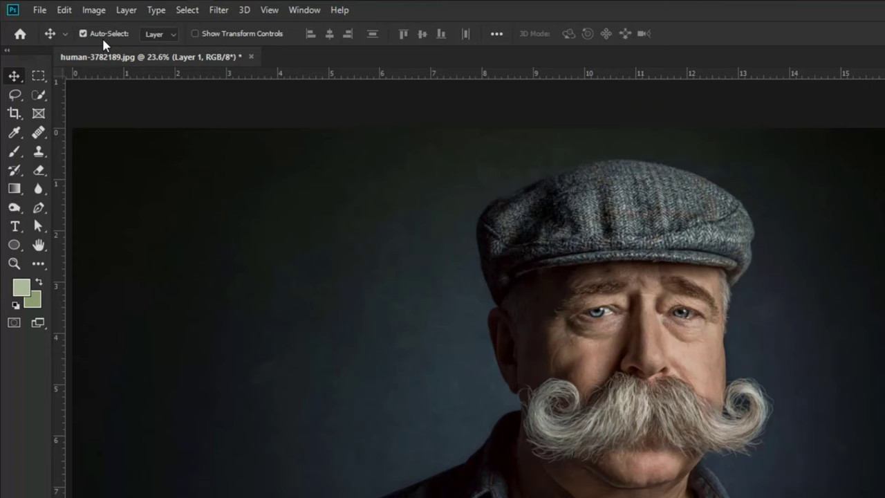
{"action": "left_click", "coordinate": [59, 7]}
{"action": "mouse_move", "coordinate": [119, 54]}
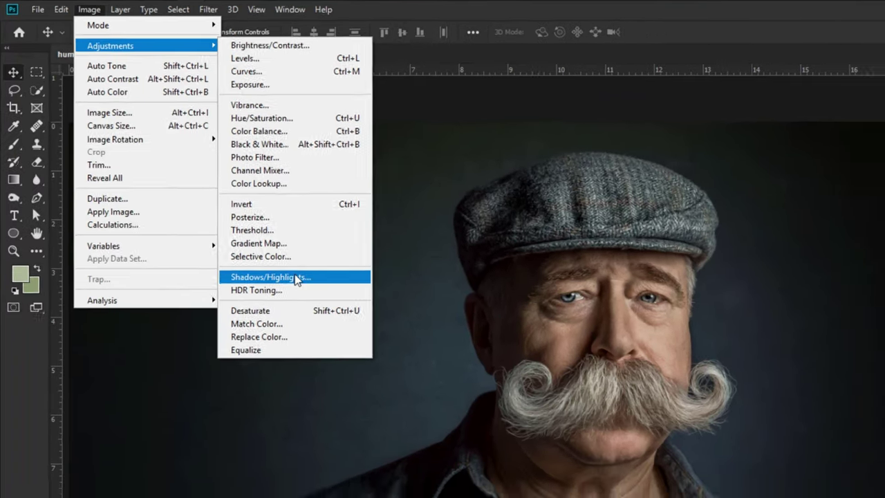
{"action": "left_click", "coordinate": [295, 277]}
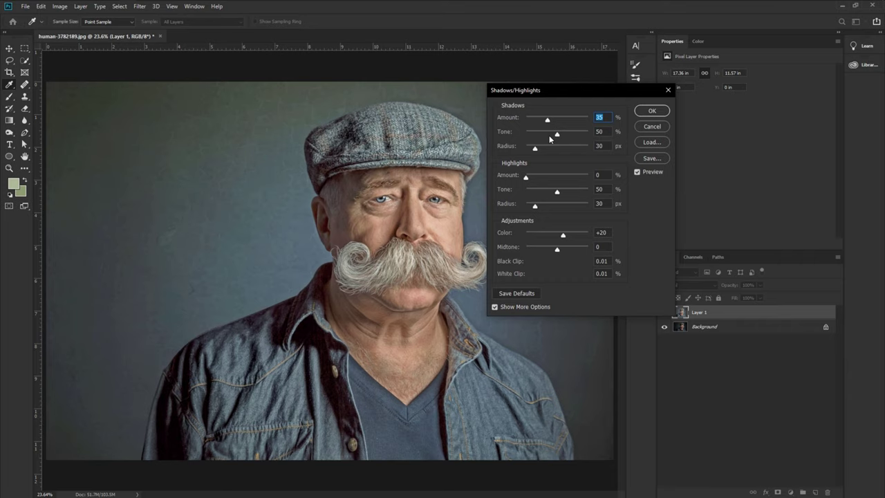
{"action": "left_click_drag", "start_coordinate": [557, 134], "coordinate": [563, 151]}
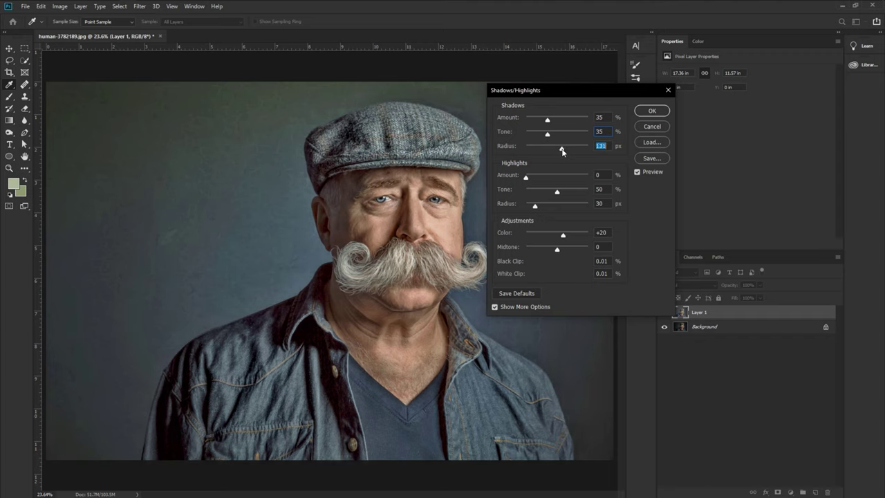
{"action": "left_click", "coordinate": [665, 114]}
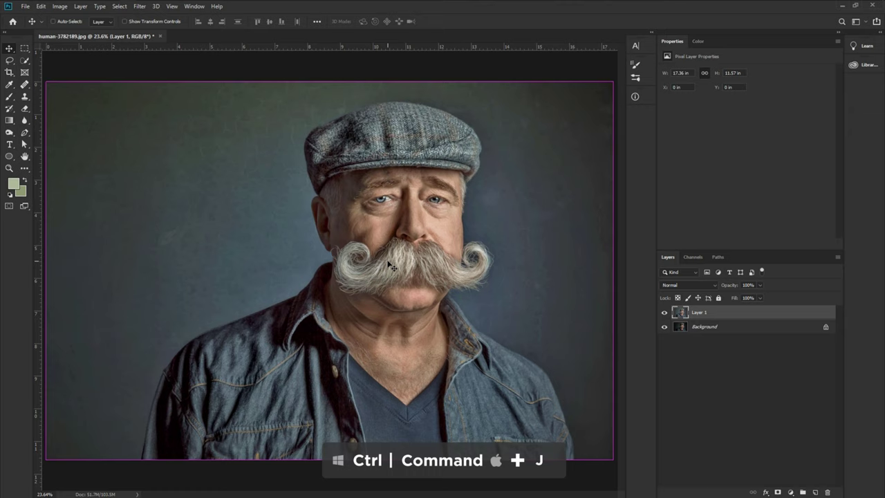
Step: Duplicate Layer 1 and bring up Oil Paint, zooming the preview out to show the face
{"action": "key", "text": "ctrl+j"}
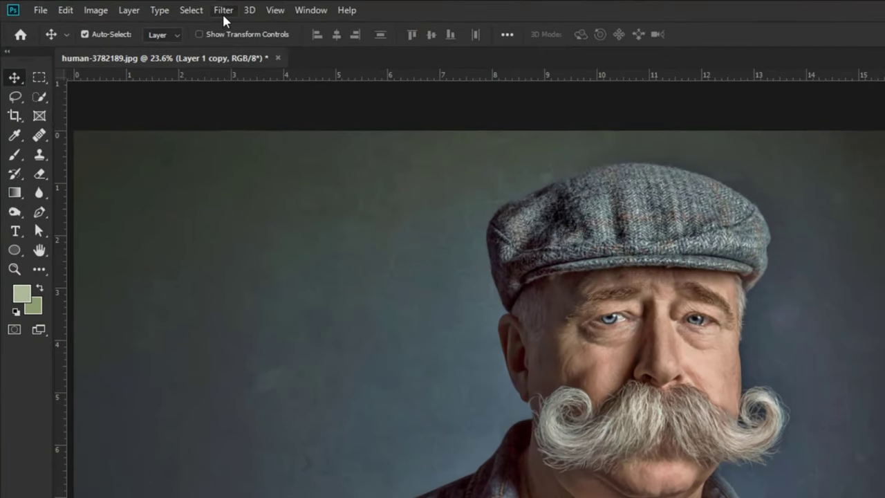
{"action": "left_click", "coordinate": [192, 8]}
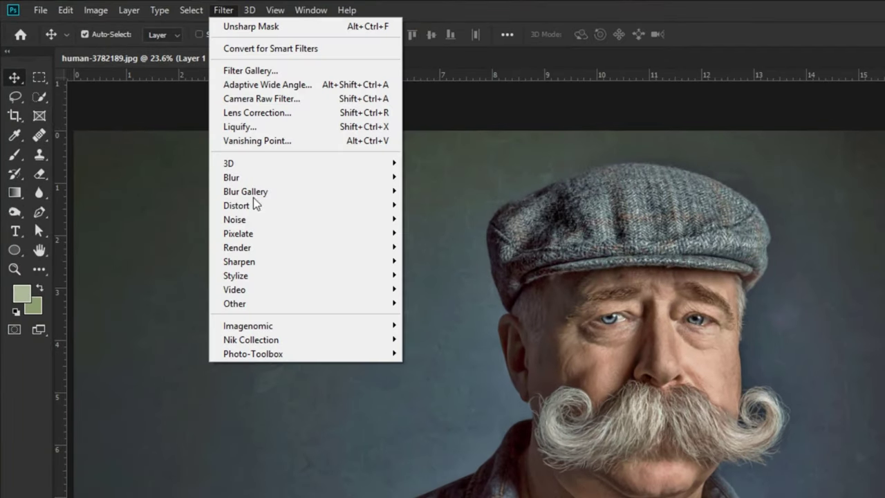
{"action": "mouse_move", "coordinate": [229, 235]}
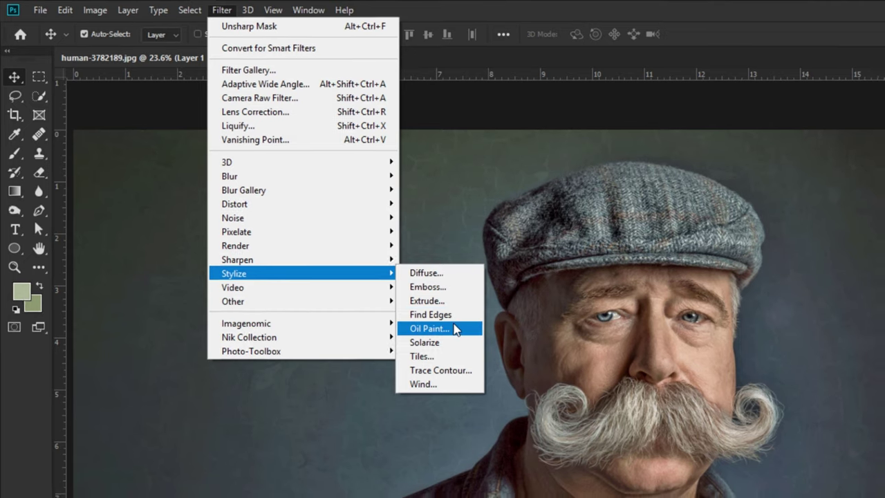
{"action": "left_click", "coordinate": [428, 328]}
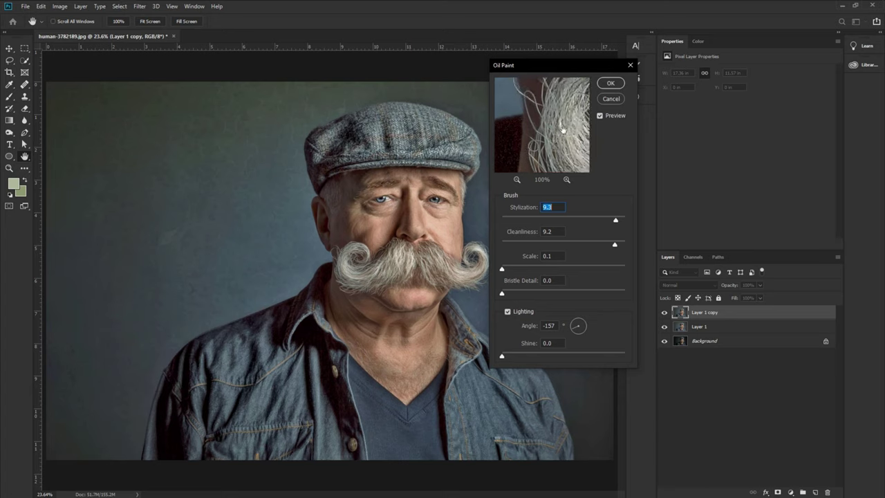
{"action": "left_click_drag", "start_coordinate": [563, 130], "coordinate": [540, 132]}
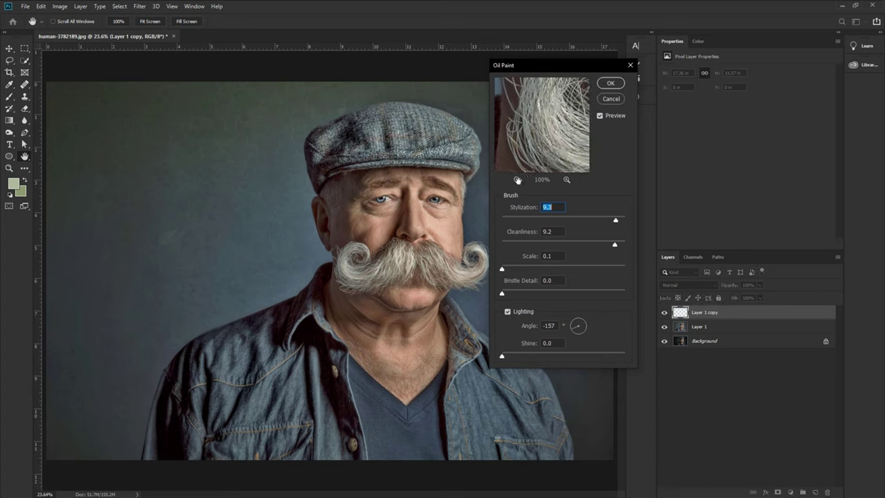
{"action": "left_click", "coordinate": [516, 180]}
{"action": "left_click", "coordinate": [516, 180]}
{"action": "left_click", "coordinate": [517, 180]}
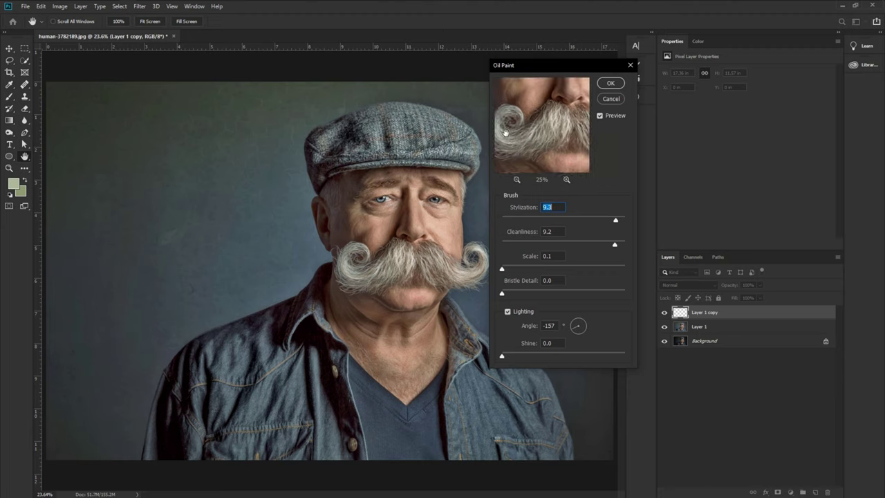
{"action": "left_click", "coordinate": [517, 180]}
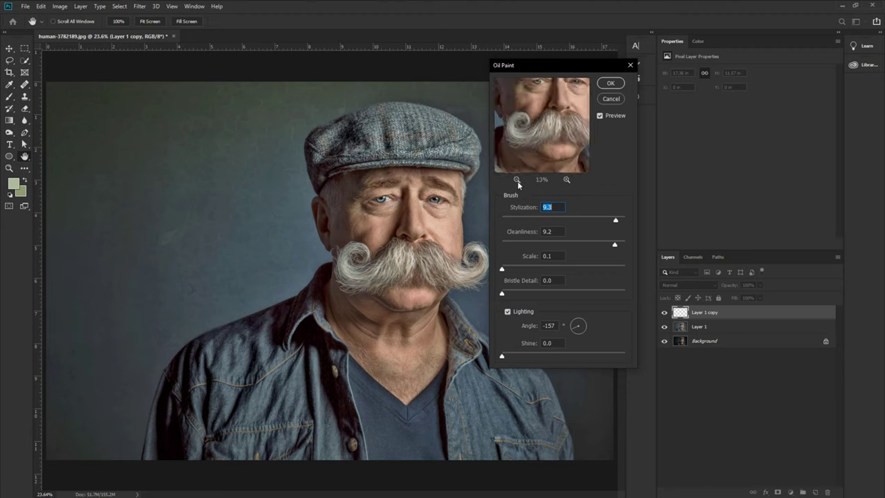
{"action": "left_click_drag", "start_coordinate": [542, 145], "coordinate": [550, 152]}
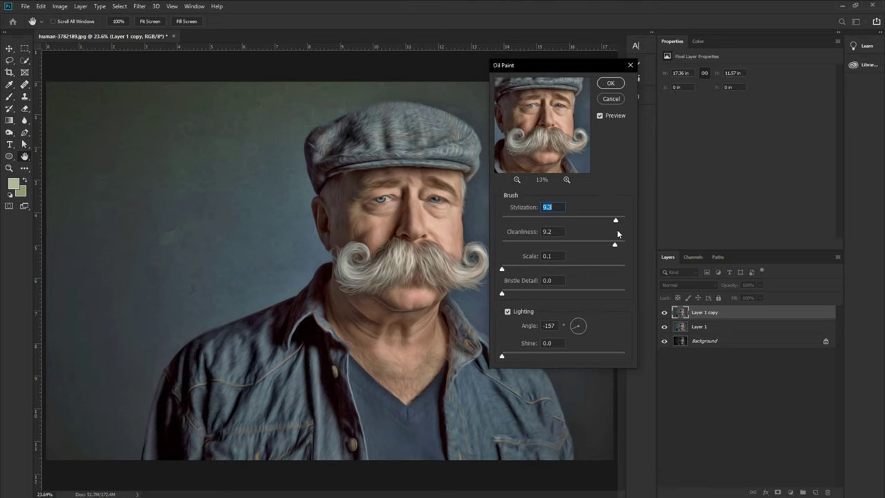
Step: Apply the oil painting with Stylization 9.3, Cleanliness 9.3 and Scale 0.1
{"action": "left_click_drag", "start_coordinate": [615, 245], "coordinate": [604, 246]}
{"action": "left_click_drag", "start_coordinate": [606, 246], "coordinate": [616, 247]}
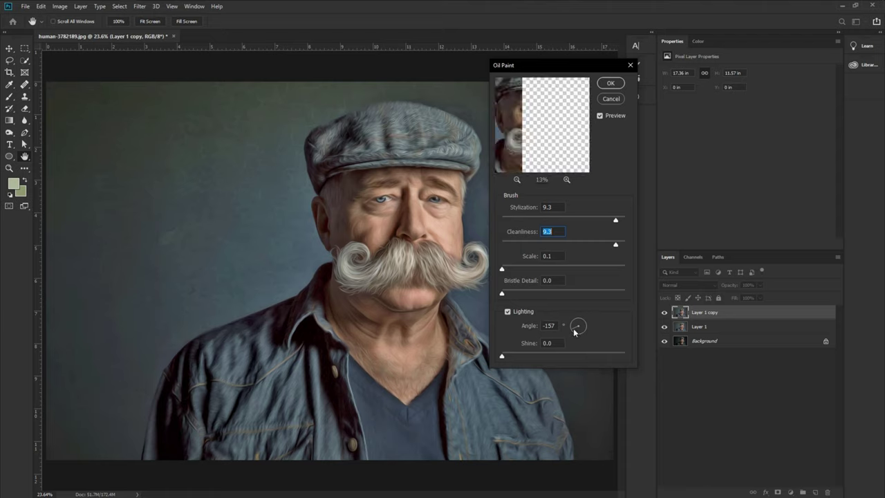
{"action": "left_click", "coordinate": [611, 83]}
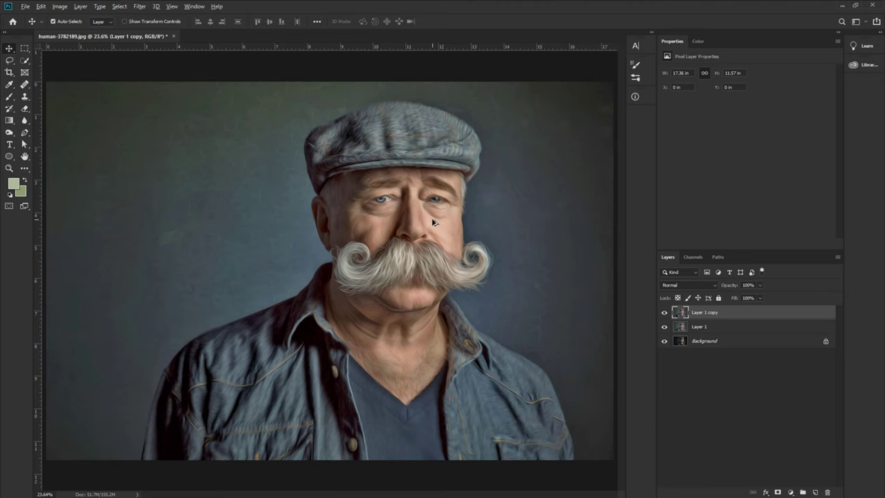
Step: Zoom in on the face and apply Unsharp Mask at Amount 96, Radius 1.0, Threshold 0
{"action": "key", "text": "v"}
{"action": "scroll", "coordinate": [434, 221], "scroll_direction": "up", "scroll_amount": 3}
{"action": "scroll", "coordinate": [433, 222], "scroll_direction": "up", "scroll_amount": 2}
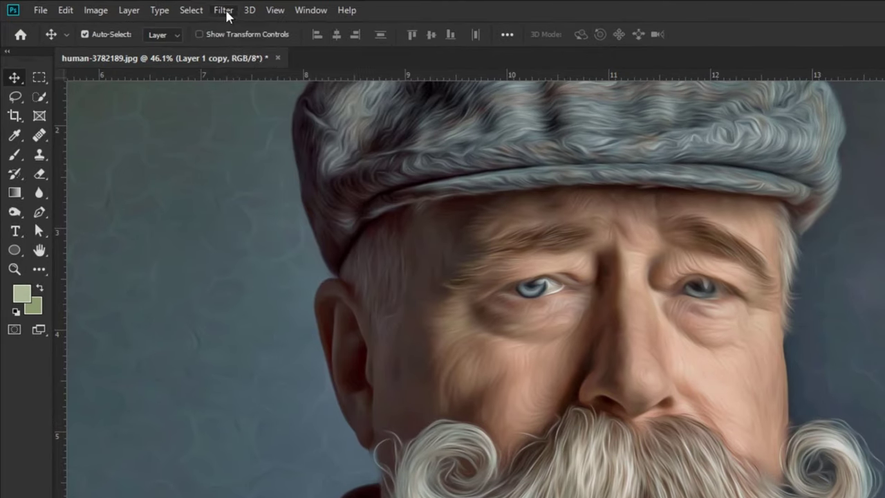
{"action": "left_click", "coordinate": [226, 15]}
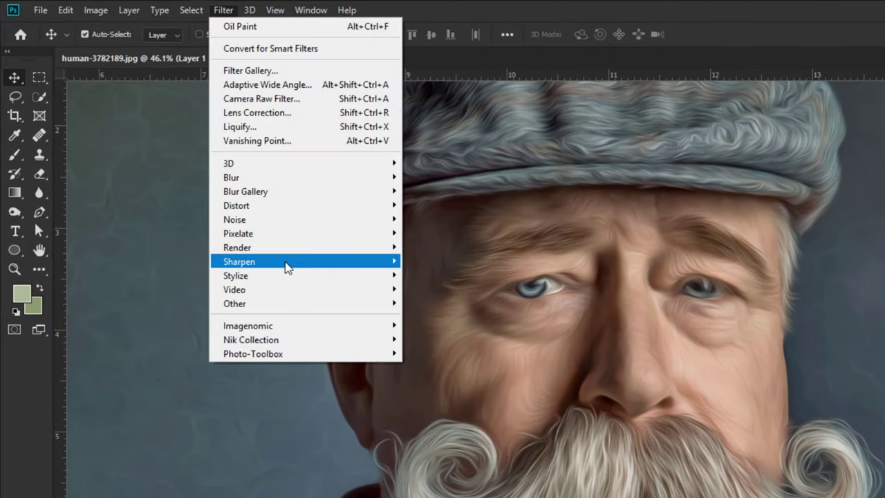
{"action": "mouse_move", "coordinate": [287, 267]}
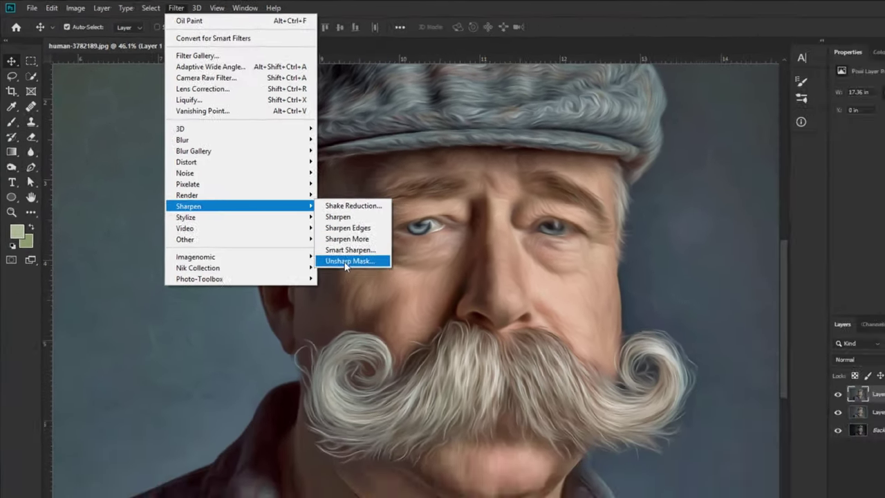
{"action": "left_click", "coordinate": [443, 331]}
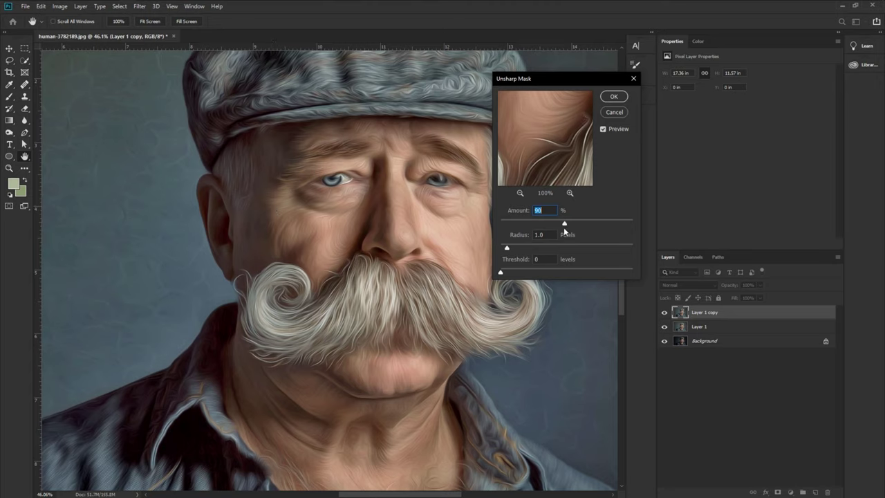
{"action": "left_click_drag", "start_coordinate": [564, 223], "coordinate": [572, 226]}
{"action": "left_click", "coordinate": [604, 128]}
{"action": "left_click", "coordinate": [612, 97]}
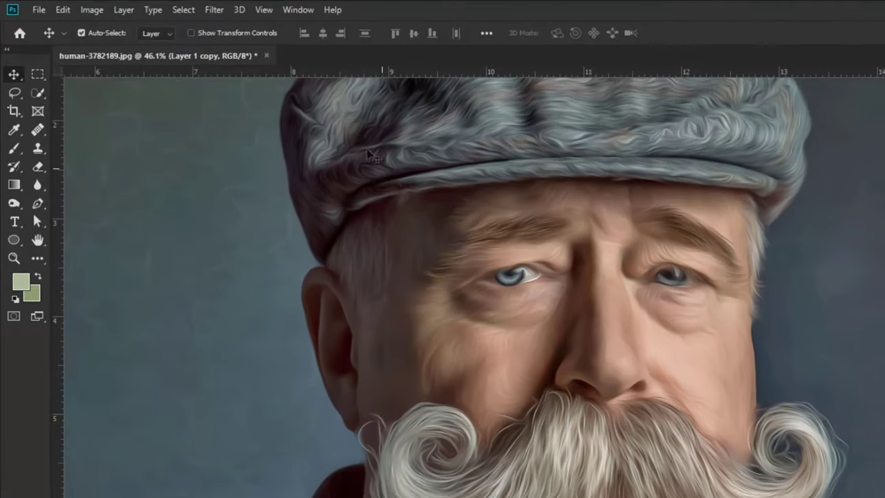
Step: Reapply Oil Paint with Stylization 7.8 and Bristle Detail 0.5
{"action": "left_click", "coordinate": [214, 10]}
{"action": "mouse_move", "coordinate": [273, 266]}
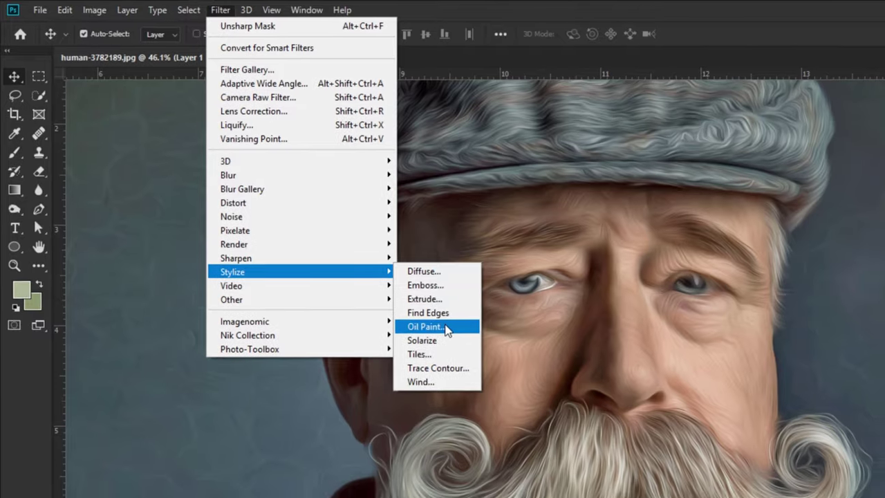
{"action": "left_click", "coordinate": [450, 330]}
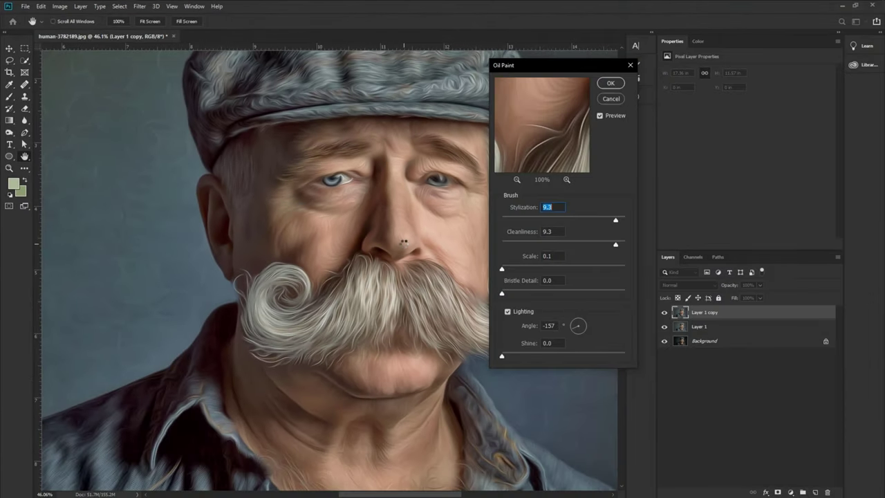
{"action": "left_click_drag", "start_coordinate": [616, 219], "coordinate": [597, 222]}
{"action": "left_click_drag", "start_coordinate": [502, 294], "coordinate": [507, 295]}
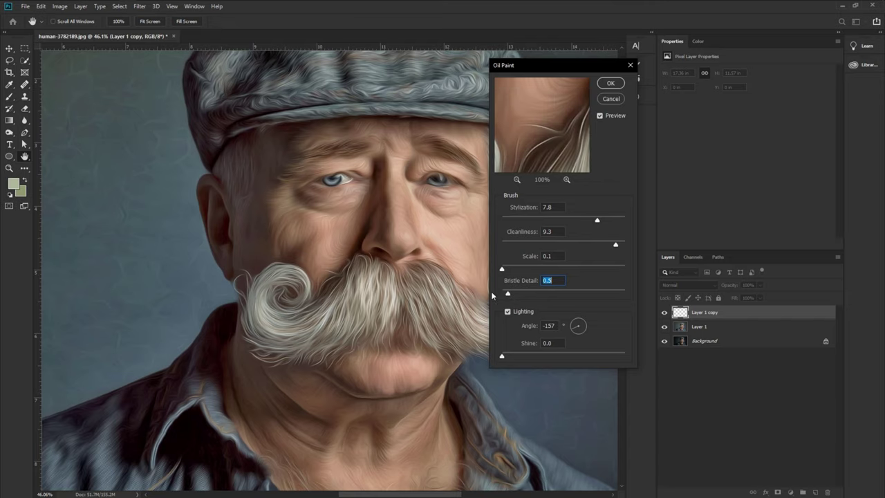
{"action": "left_click", "coordinate": [612, 83]}
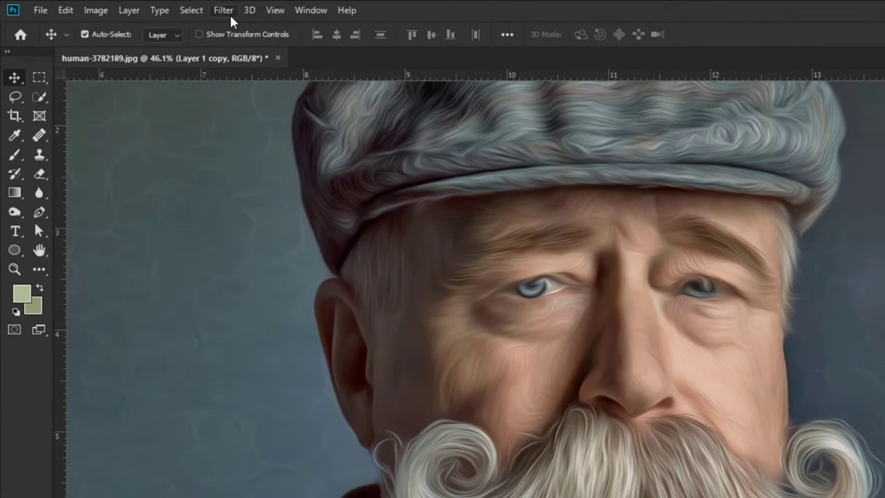
Step: Sharpen again with Unsharp Mask at Amount 121, Radius 1.0 pixels, Threshold 0
{"action": "left_click", "coordinate": [140, 7]}
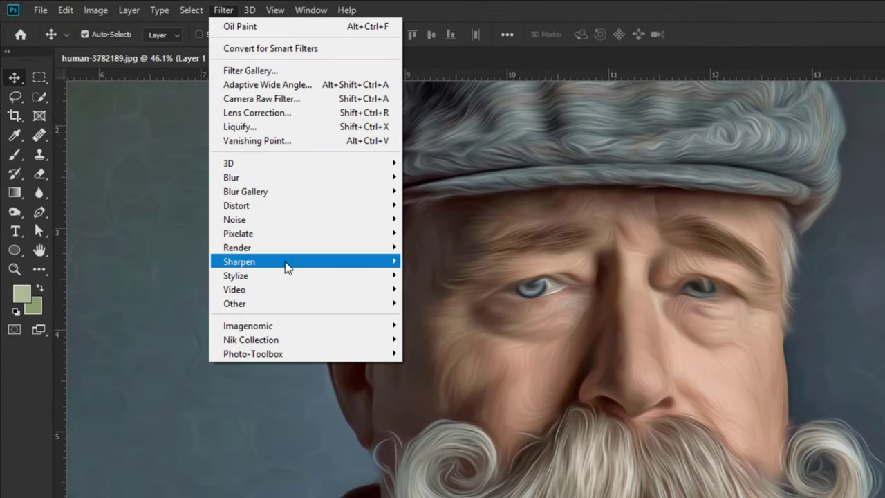
{"action": "mouse_move", "coordinate": [288, 264]}
{"action": "left_click", "coordinate": [451, 332]}
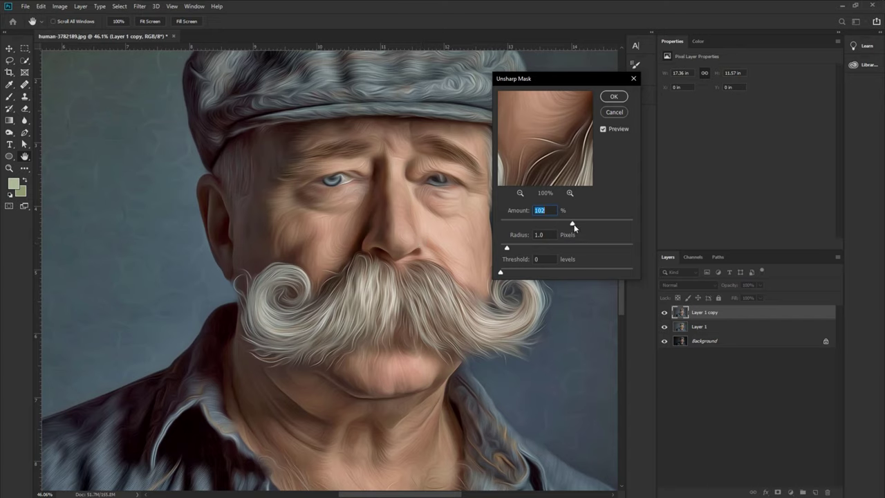
{"action": "left_click_drag", "start_coordinate": [572, 224], "coordinate": [579, 227]}
{"action": "left_click", "coordinate": [613, 98]}
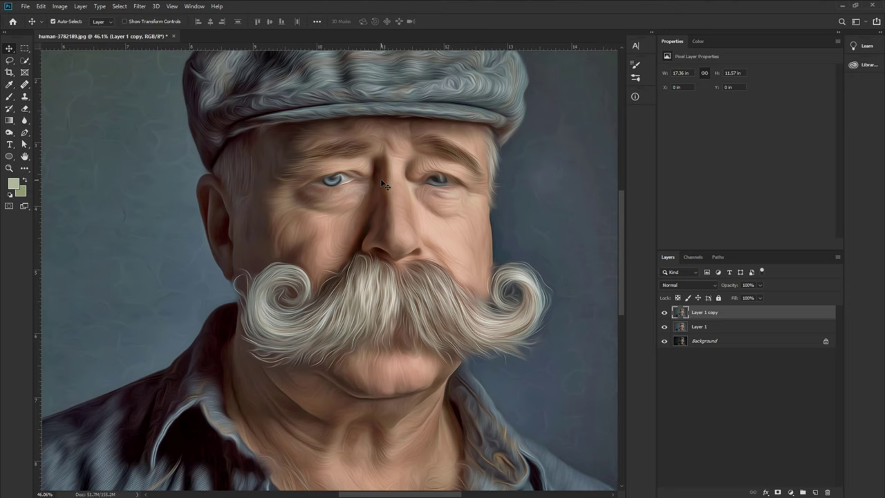
{"action": "scroll", "coordinate": [385, 186], "scroll_direction": "down", "scroll_amount": 2}
{"action": "scroll", "coordinate": [377, 176], "scroll_direction": "up", "scroll_amount": 1}
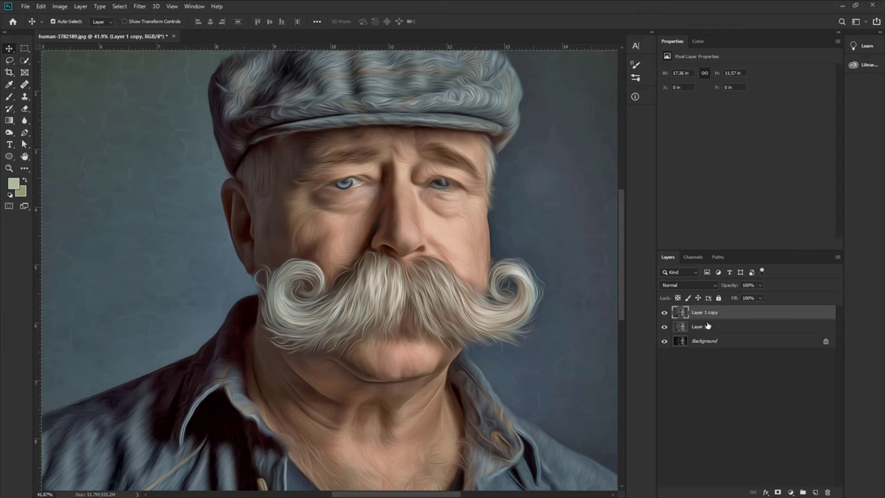
Step: Add a layer mask to Layer 1 copy and set up the Brush at 10% opacity
{"action": "left_click", "coordinate": [777, 492]}
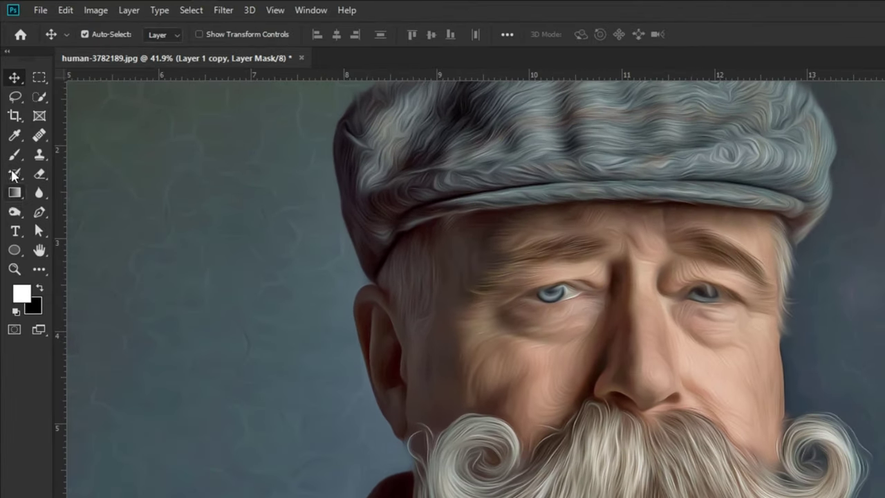
{"action": "left_click", "coordinate": [9, 96]}
{"action": "left_click", "coordinate": [9, 161]}
{"action": "left_click", "coordinate": [70, 152]}
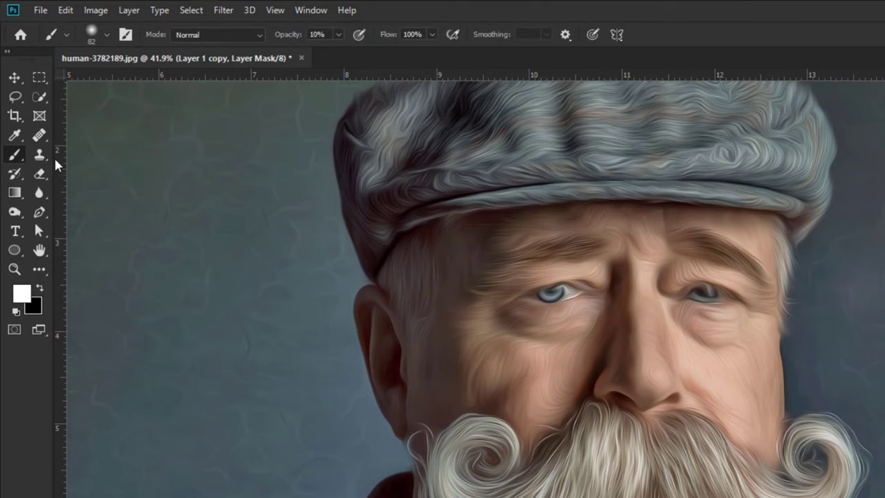
{"action": "mouse_move", "coordinate": [283, 38]}
{"action": "left_mouse_down"}
{"action": "mouse_move", "coordinate": [270, 39]}
{"action": "mouse_move", "coordinate": [287, 38]}
{"action": "left_mouse_up"}
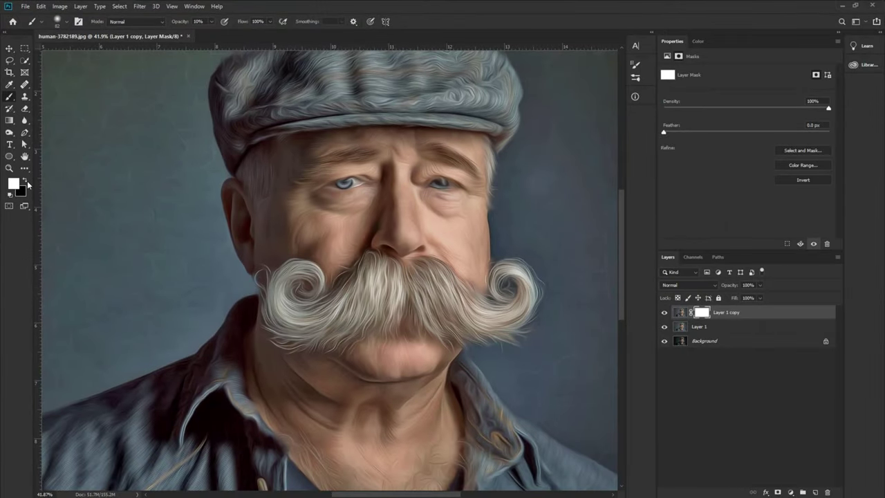
Step: Paint black on the mask over the right eye
{"action": "scroll", "coordinate": [348, 224], "scroll_direction": "up", "scroll_amount": 5}
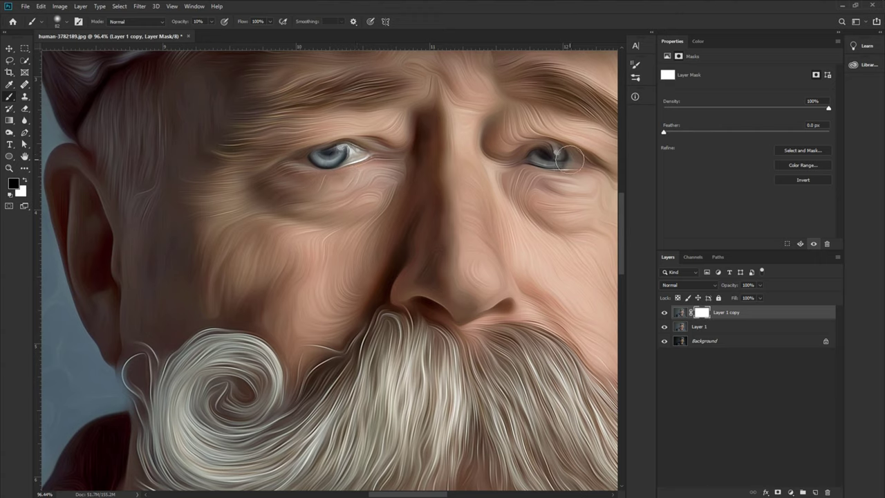
{"action": "mouse_move", "coordinate": [568, 159]}
{"action": "left_mouse_down"}
{"action": "mouse_move", "coordinate": [536, 151]}
{"action": "mouse_move", "coordinate": [571, 160]}
{"action": "left_mouse_up"}
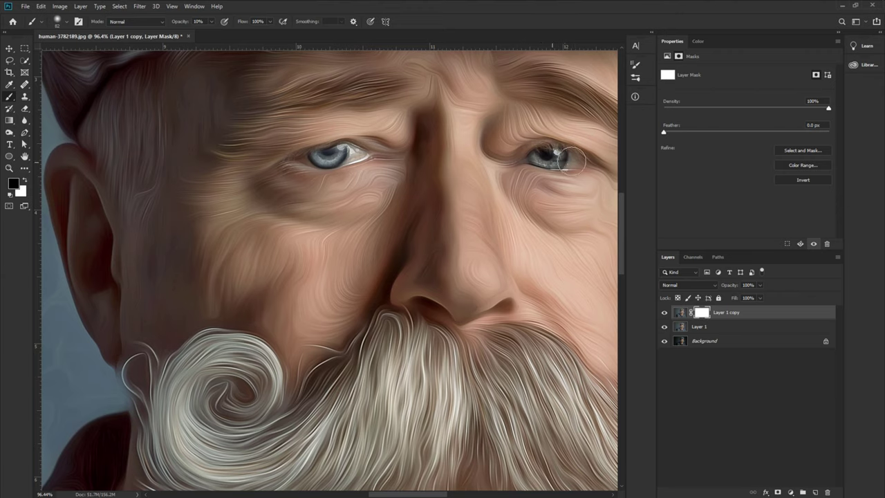
{"action": "scroll", "coordinate": [510, 227], "scroll_direction": "down", "scroll_amount": 3}
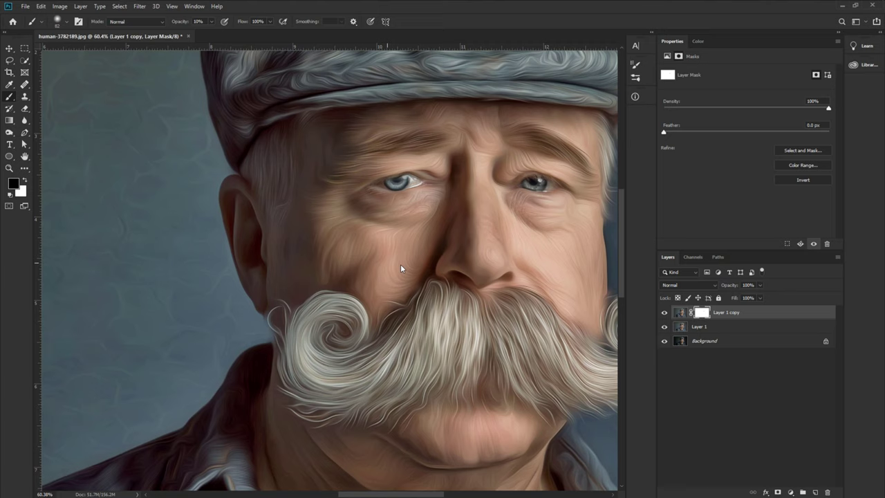
{"action": "scroll", "coordinate": [394, 259], "scroll_direction": "up", "scroll_amount": 1}
{"action": "scroll", "coordinate": [484, 277], "scroll_direction": "right", "scroll_amount": 2}
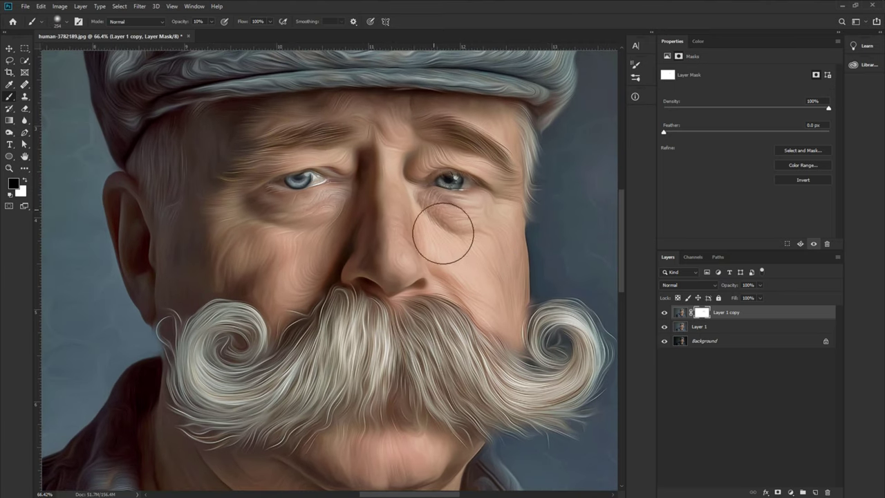
{"action": "scroll", "coordinate": [442, 233], "scroll_direction": "up", "scroll_amount": 1}
Step: With a smaller black brush, paint the mask across the cap and its brim
{"action": "key", "text": "bracketleft"}
{"action": "key", "text": "bracketleft"}
{"action": "key", "text": "bracketleft"}
{"action": "key", "text": "bracketleft"}
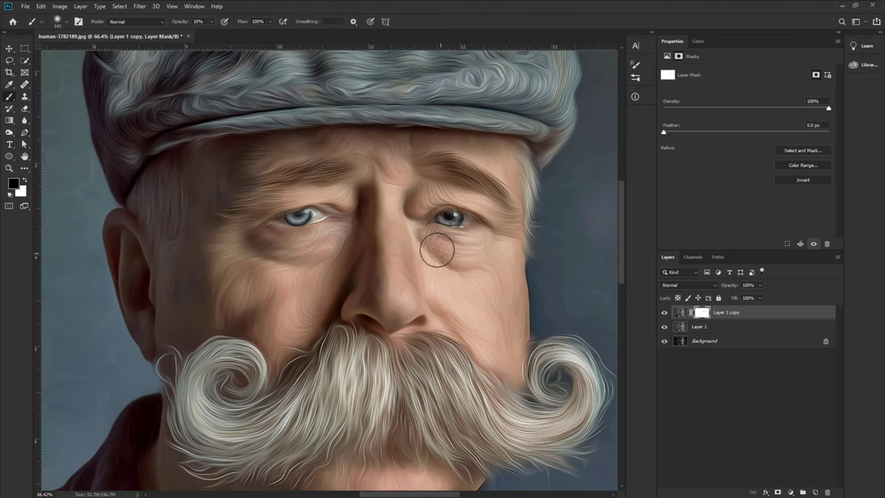
{"action": "left_click", "coordinate": [25, 182]}
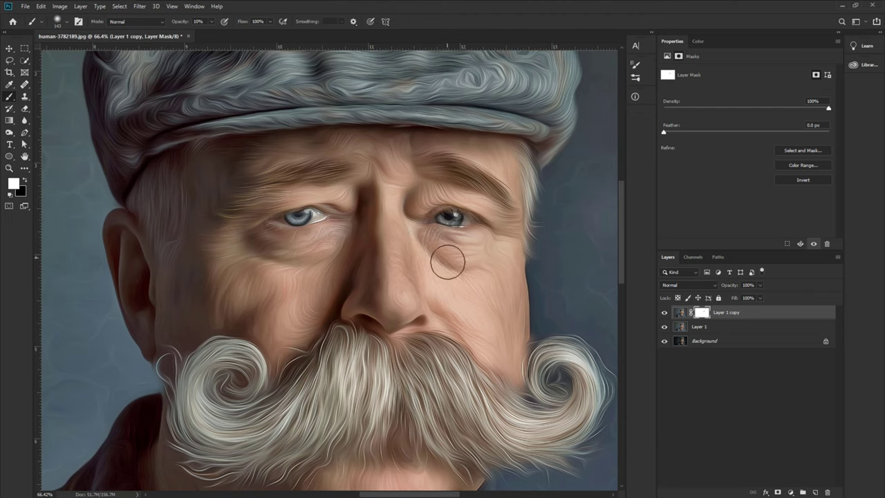
{"action": "left_click", "coordinate": [23, 184]}
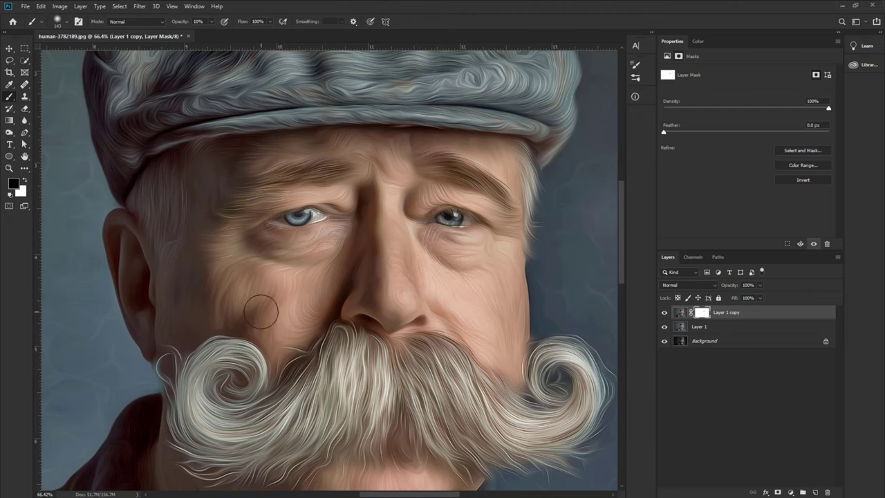
{"action": "scroll", "coordinate": [207, 221], "scroll_direction": "up", "scroll_amount": 3}
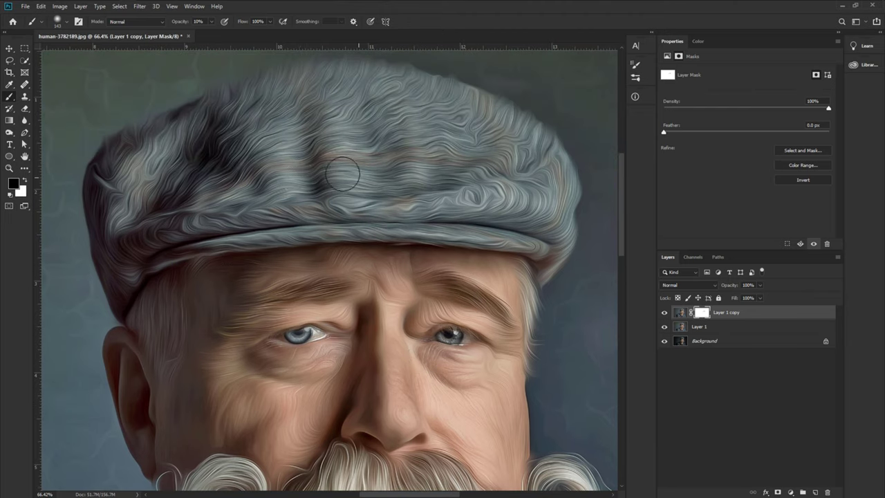
{"action": "mouse_move", "coordinate": [469, 193]}
{"action": "left_mouse_down"}
{"action": "mouse_move", "coordinate": [507, 202]}
{"action": "mouse_move", "coordinate": [376, 196]}
{"action": "mouse_move", "coordinate": [320, 231]}
{"action": "mouse_move", "coordinate": [280, 213]}
{"action": "mouse_move", "coordinate": [145, 208]}
{"action": "left_mouse_up"}
{"action": "mouse_move", "coordinate": [534, 187]}
{"action": "left_mouse_down"}
{"action": "mouse_move", "coordinate": [275, 222]}
{"action": "mouse_move", "coordinate": [215, 214]}
{"action": "mouse_move", "coordinate": [156, 231]}
{"action": "mouse_move", "coordinate": [211, 155]}
{"action": "mouse_move", "coordinate": [438, 120]}
{"action": "left_mouse_up"}
{"action": "mouse_move", "coordinate": [563, 193]}
{"action": "left_mouse_down"}
{"action": "mouse_move", "coordinate": [466, 236]}
{"action": "mouse_move", "coordinate": [357, 231]}
{"action": "mouse_move", "coordinate": [152, 256]}
{"action": "mouse_move", "coordinate": [261, 207]}
{"action": "mouse_move", "coordinate": [203, 206]}
{"action": "mouse_move", "coordinate": [139, 168]}
{"action": "mouse_move", "coordinate": [125, 184]}
{"action": "mouse_move", "coordinate": [414, 86]}
{"action": "left_mouse_up"}
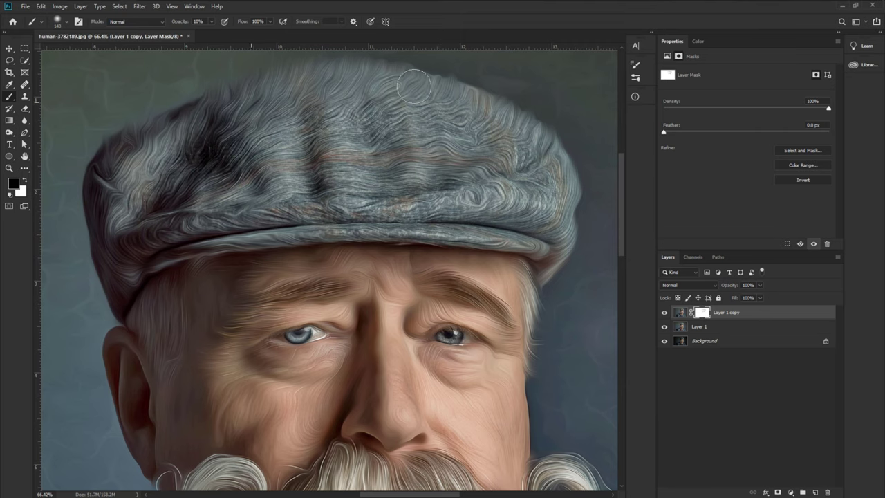
{"action": "mouse_move", "coordinate": [549, 152]}
{"action": "left_mouse_down"}
{"action": "mouse_move", "coordinate": [573, 256]}
{"action": "mouse_move", "coordinate": [458, 233]}
{"action": "mouse_move", "coordinate": [274, 236]}
{"action": "mouse_move", "coordinate": [125, 274]}
{"action": "left_mouse_up"}
{"action": "key", "text": "bracketright"}
{"action": "key", "text": "bracketright"}
{"action": "key", "text": "bracketright"}
{"action": "scroll", "coordinate": [328, 157], "scroll_direction": "down", "scroll_amount": 2}
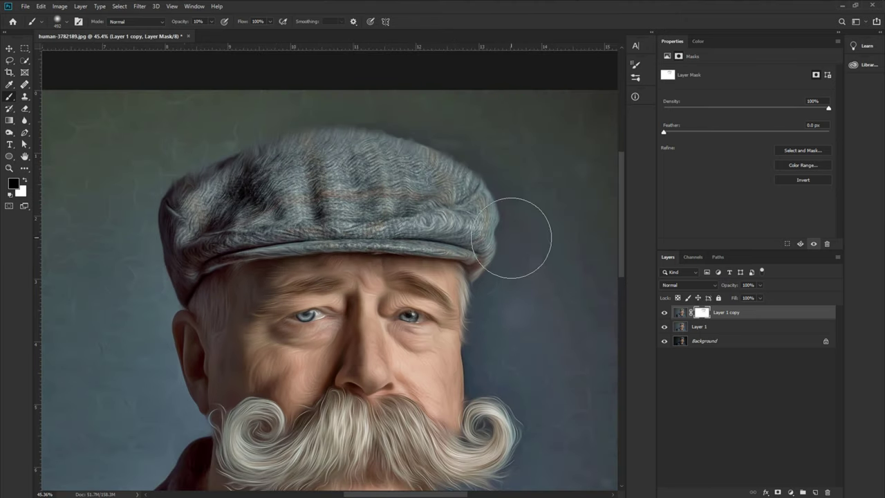